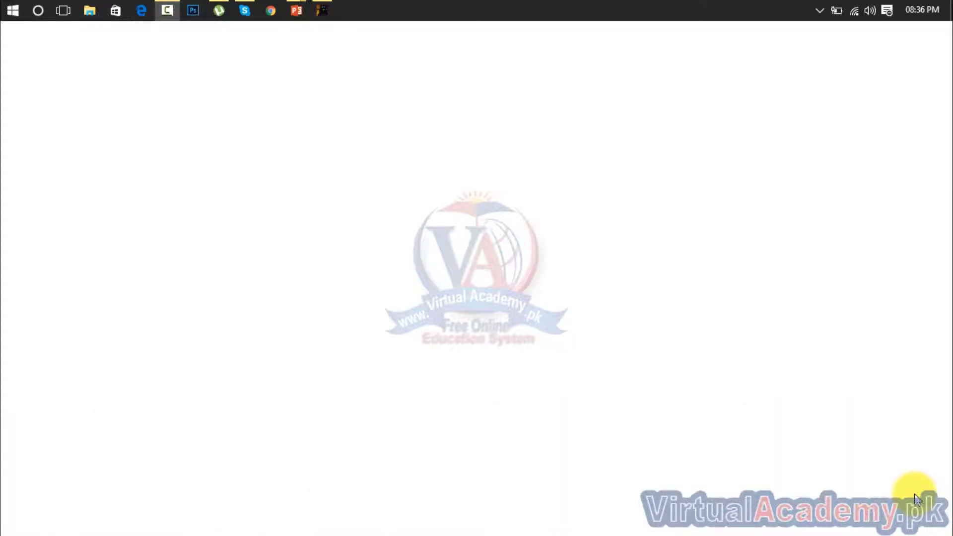
Switch to InPage and draw a text box about 129 mm by 67 mm below the Urdu paragraph
left_click(324, 8)
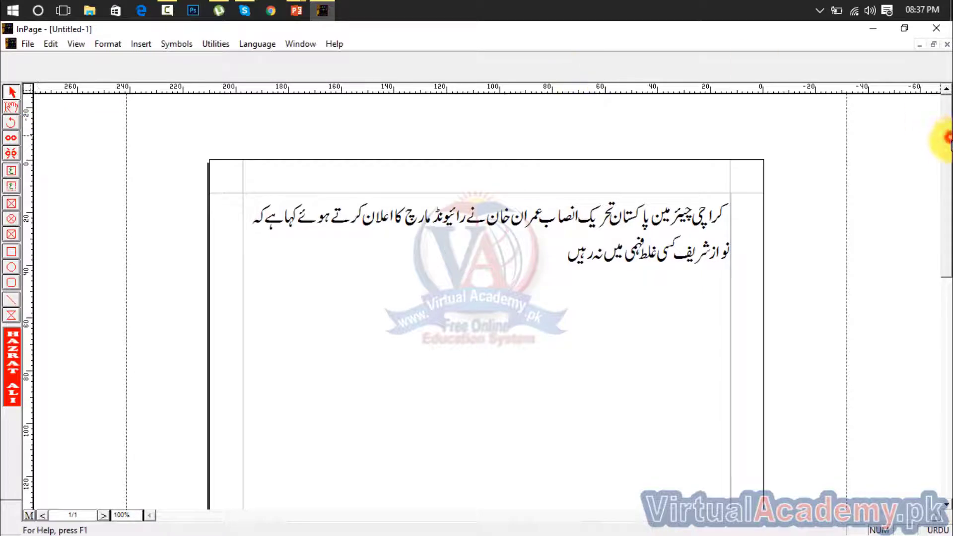
left_click_drag(949, 140, 950, 164)
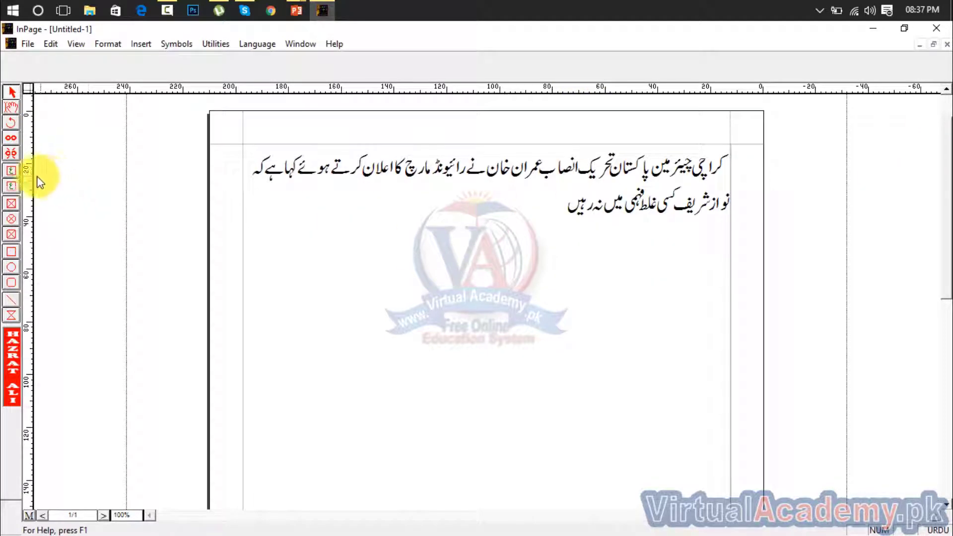
left_click(11, 171)
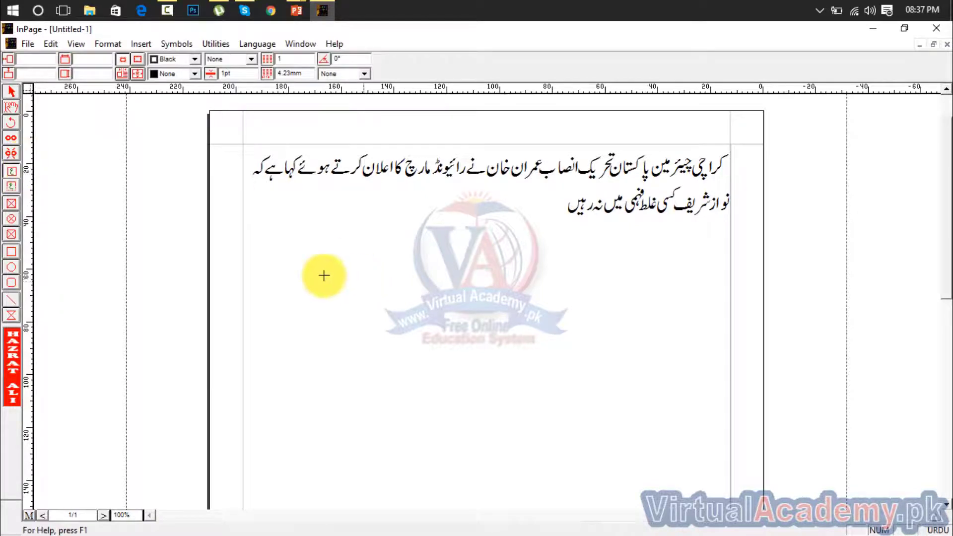
left_click_drag(278, 279, 617, 456)
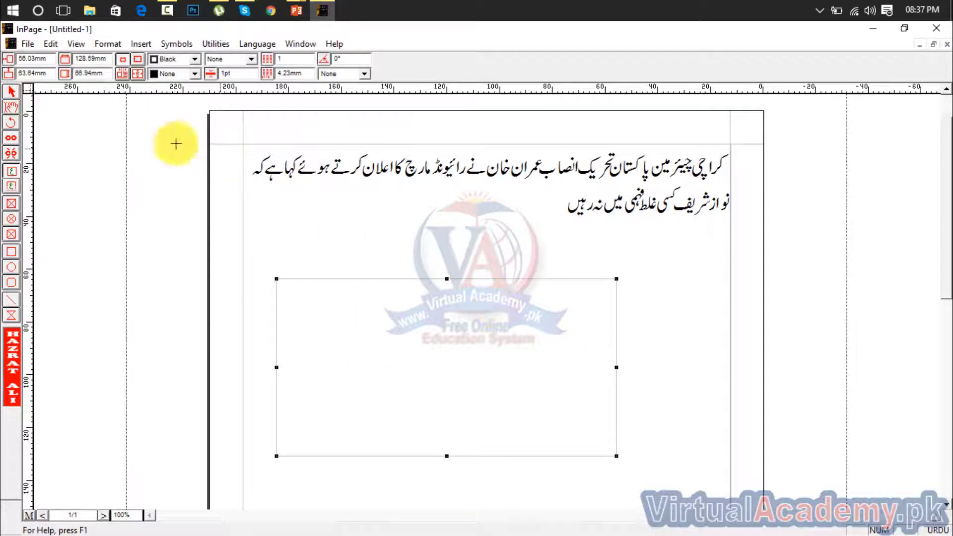
Copy the two-line Urdu paragraph from the page and paste it into the new text box
left_click(12, 110)
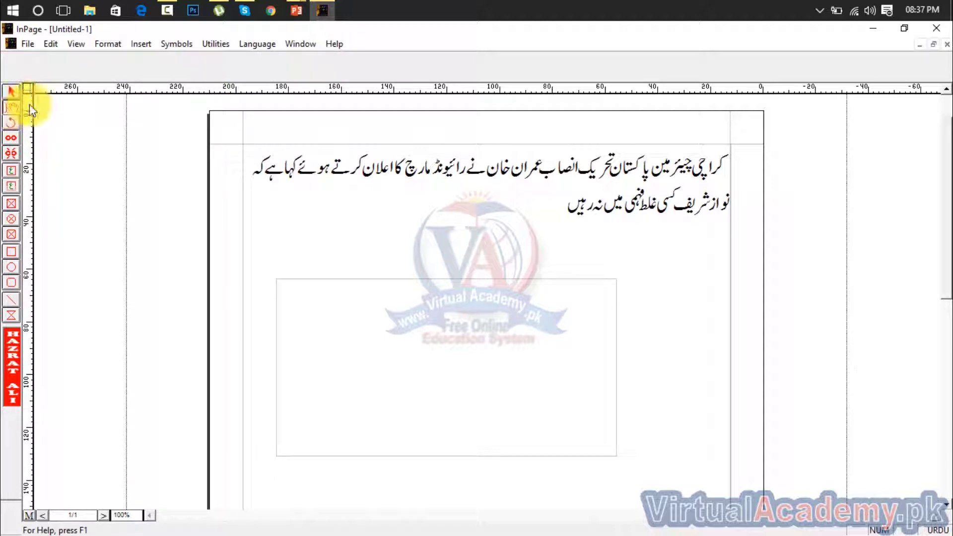
left_click(440, 363)
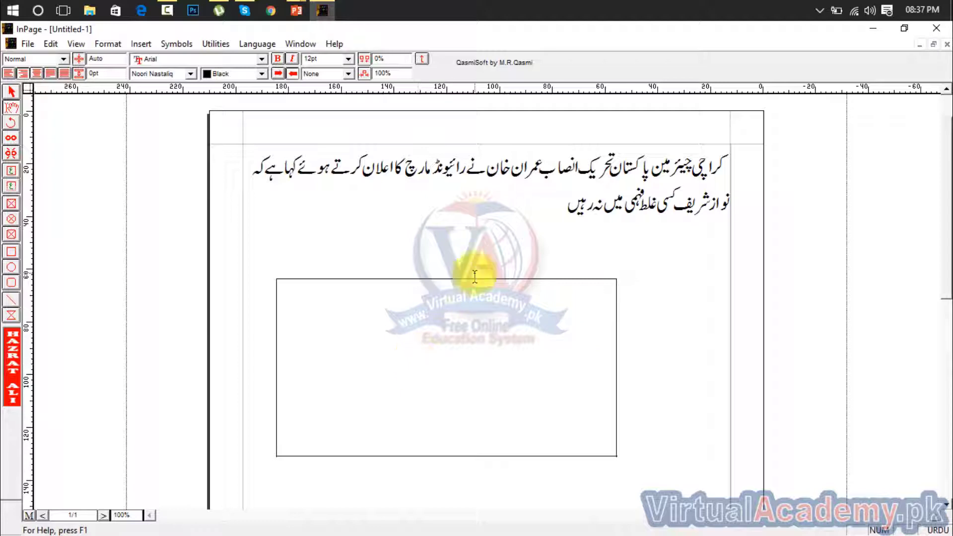
left_click_drag(567, 205, 748, 170)
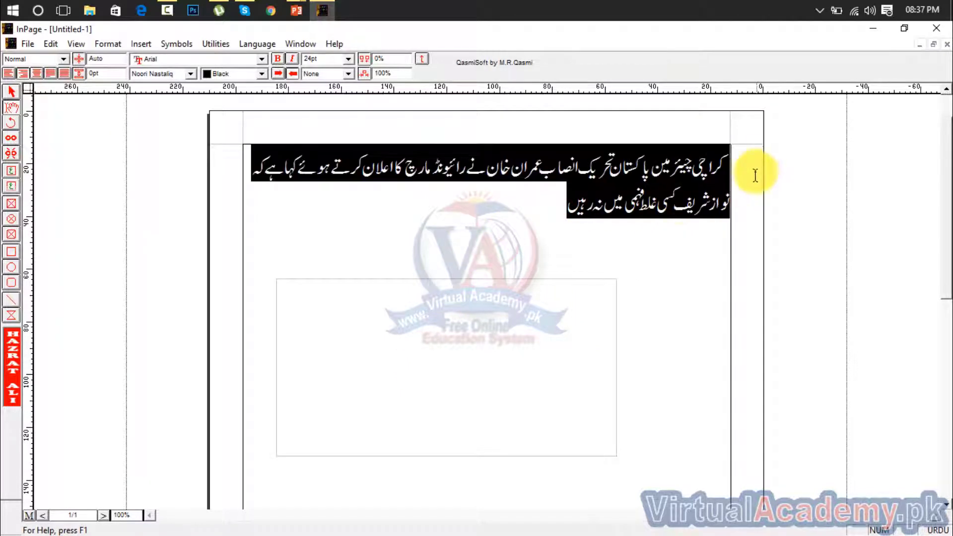
key("ctrl+c")
left_click(558, 324)
key("ctrl+v")
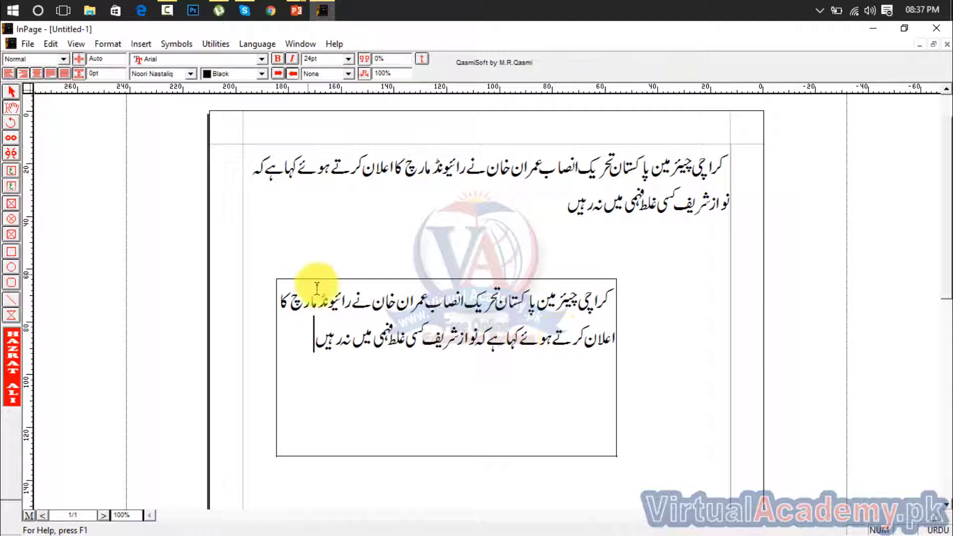
Select the filled text box as an object
left_click(13, 174)
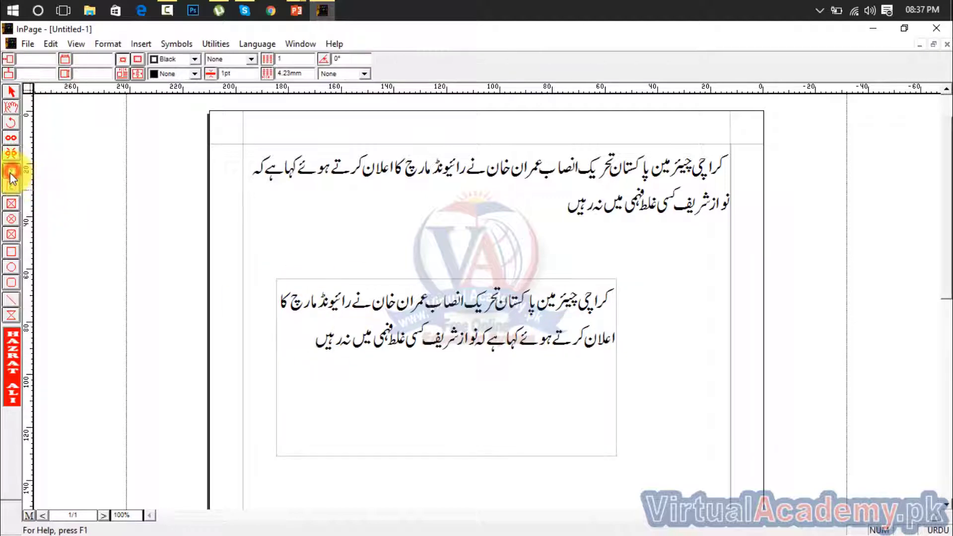
left_click(12, 92)
left_click(326, 284)
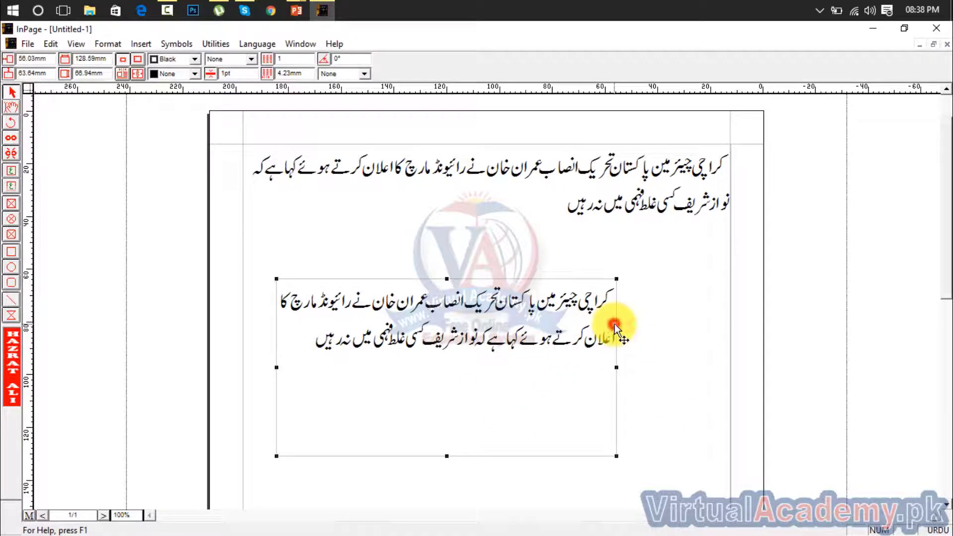
Draw a single-line title text box between the page's paragraph and the filled text box
left_click(15, 174)
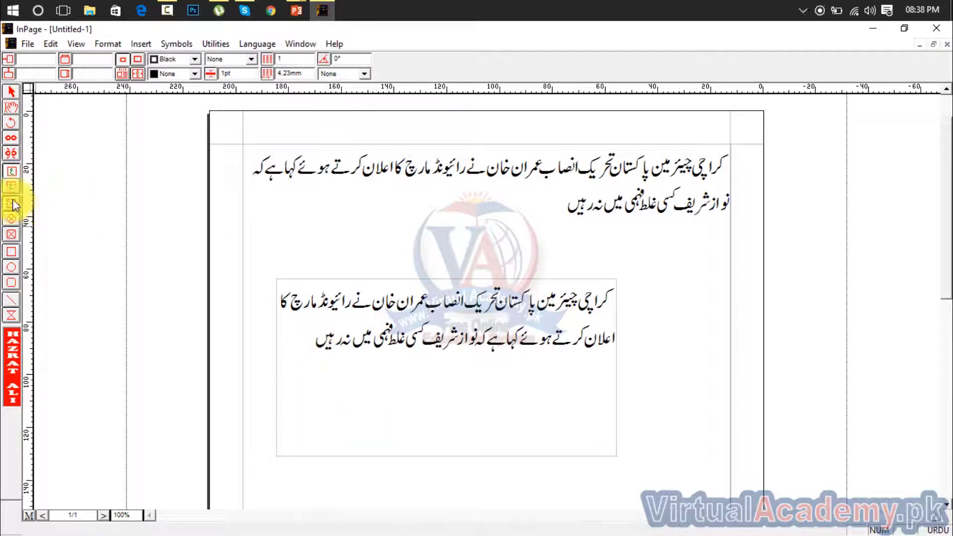
left_click(12, 186)
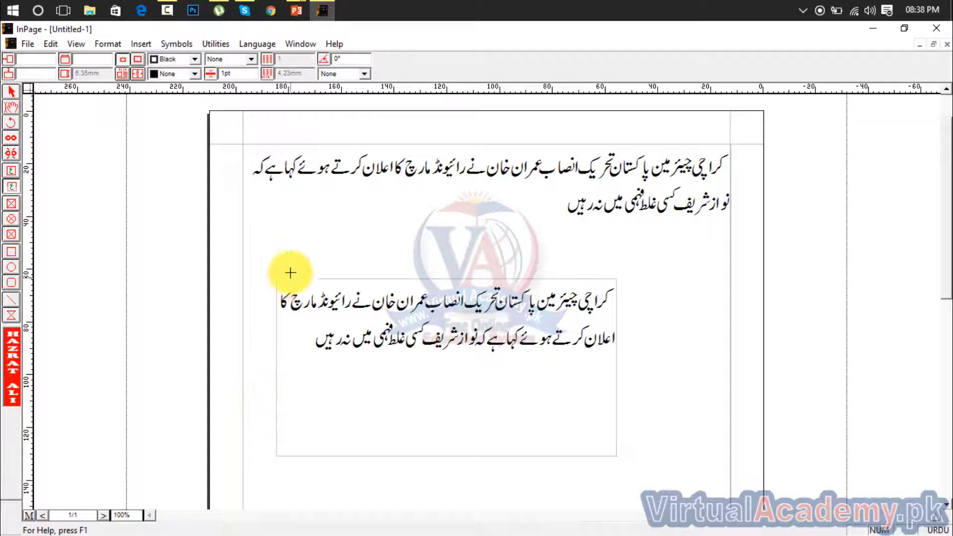
left_click_drag(275, 238, 571, 258)
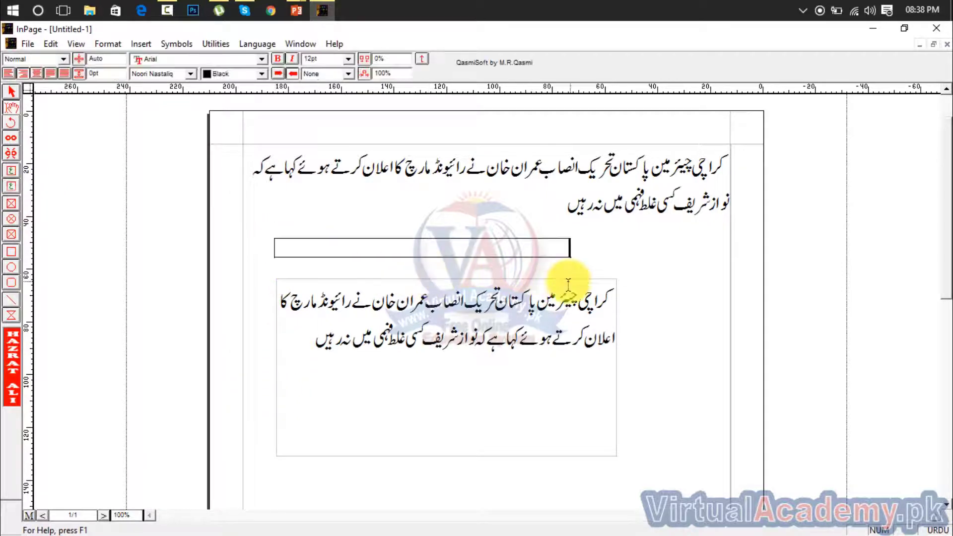
left_click(565, 249)
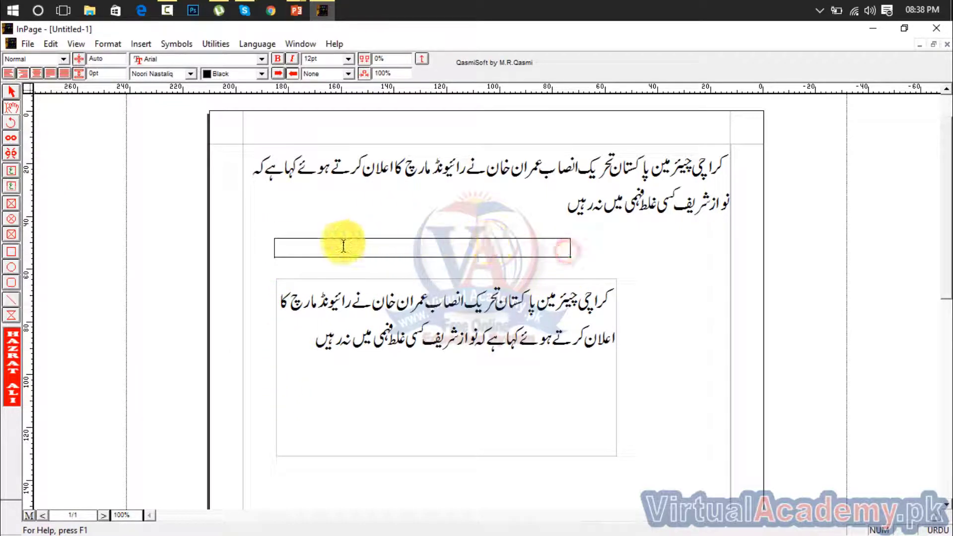
Draw another title text box about 139 mm wide across the paragraph's second line and try pasting the copied text into it
left_click(13, 182)
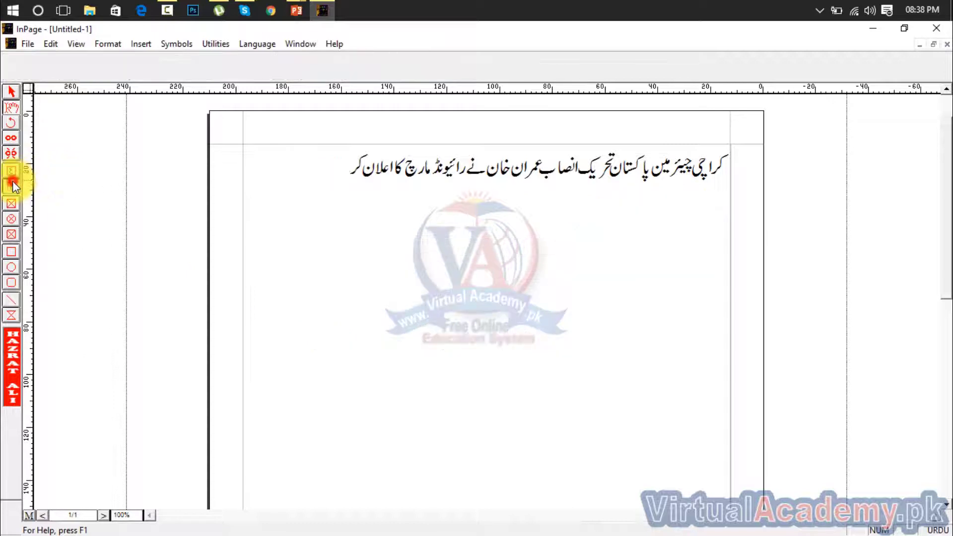
left_click(268, 204)
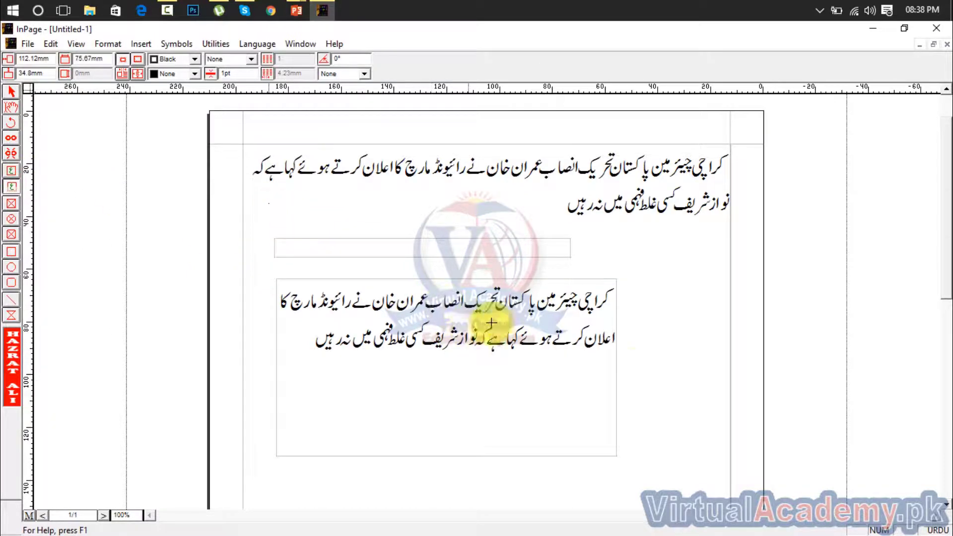
left_click_drag(492, 323, 635, 371)
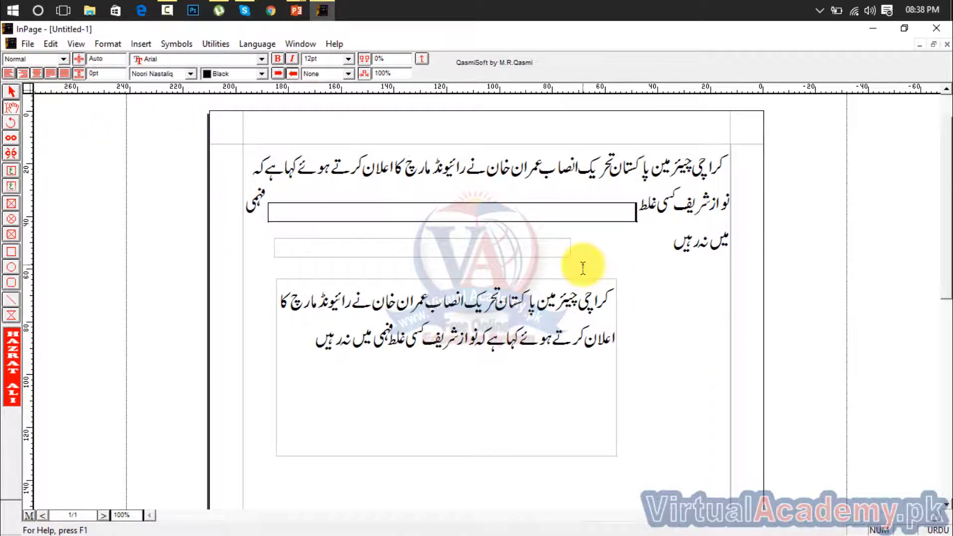
key("ctrl+v")
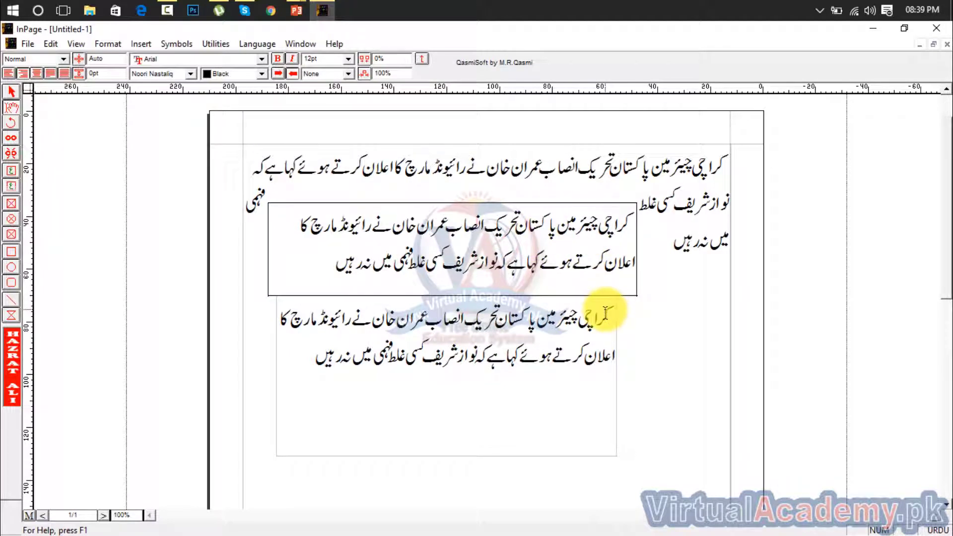
key("ctrl+z")
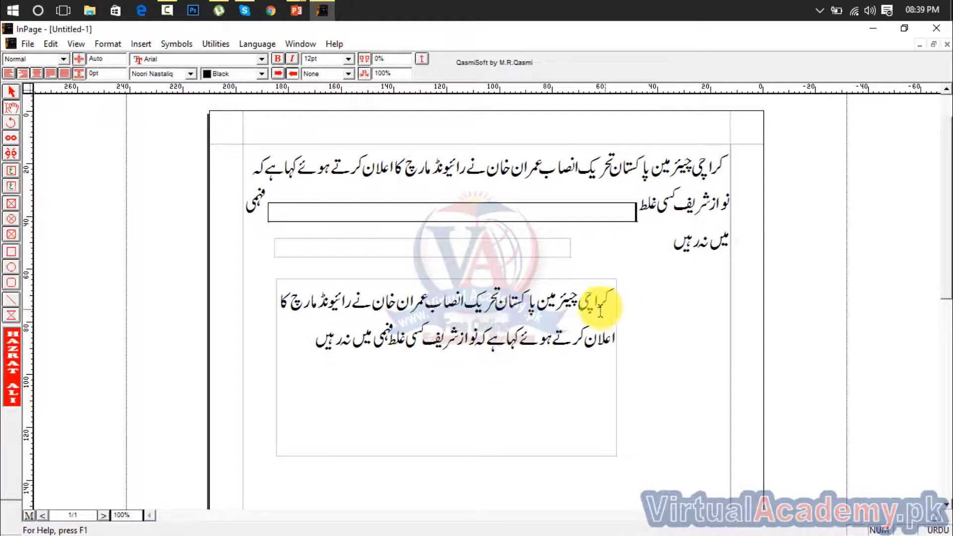
Delete both empty title text boxes above the filled text box
left_click(11, 92)
left_click(413, 214)
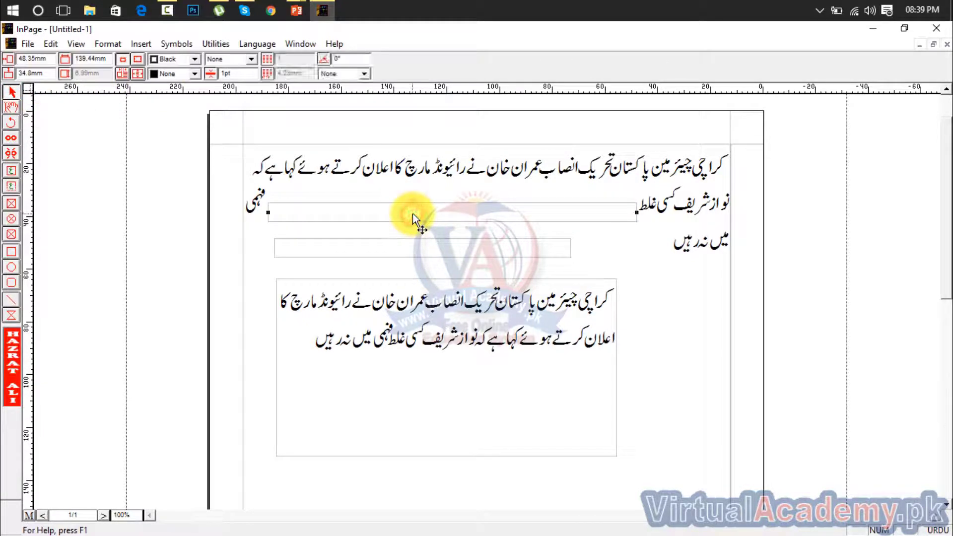
key("Delete")
left_click(414, 240)
key("Delete")
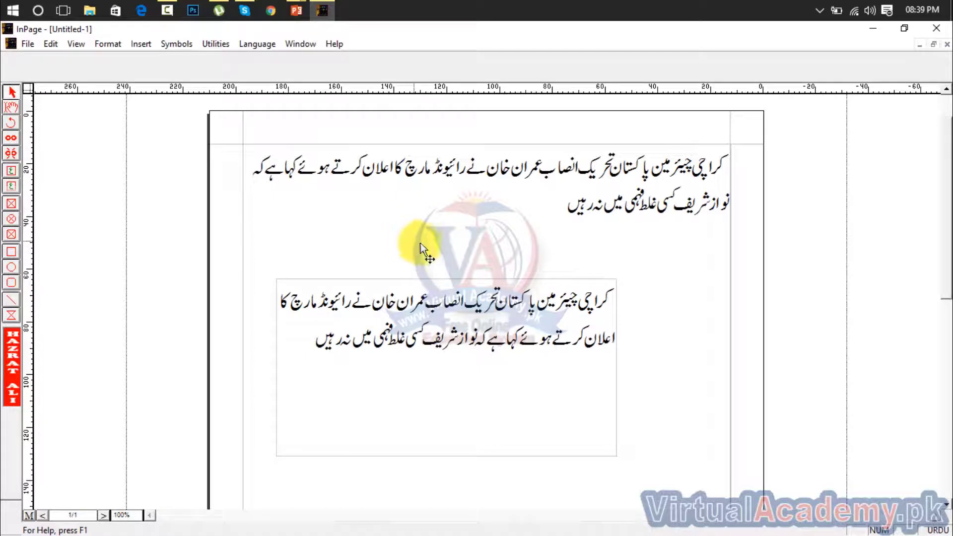
Move the filled text box closer to the paragraph, to about 51.9 mm horizontally and 52.3 mm vertically
left_click_drag(432, 287, 430, 267)
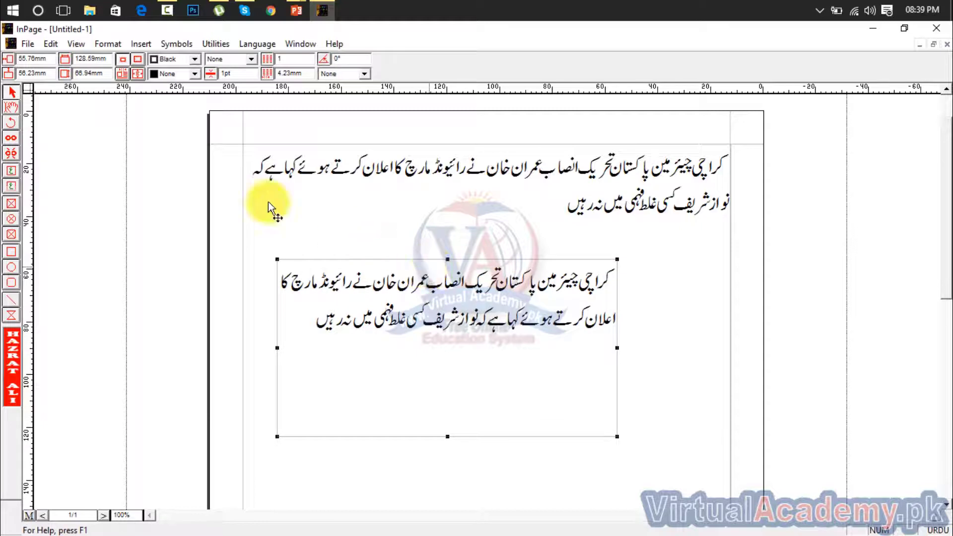
left_click(13, 93)
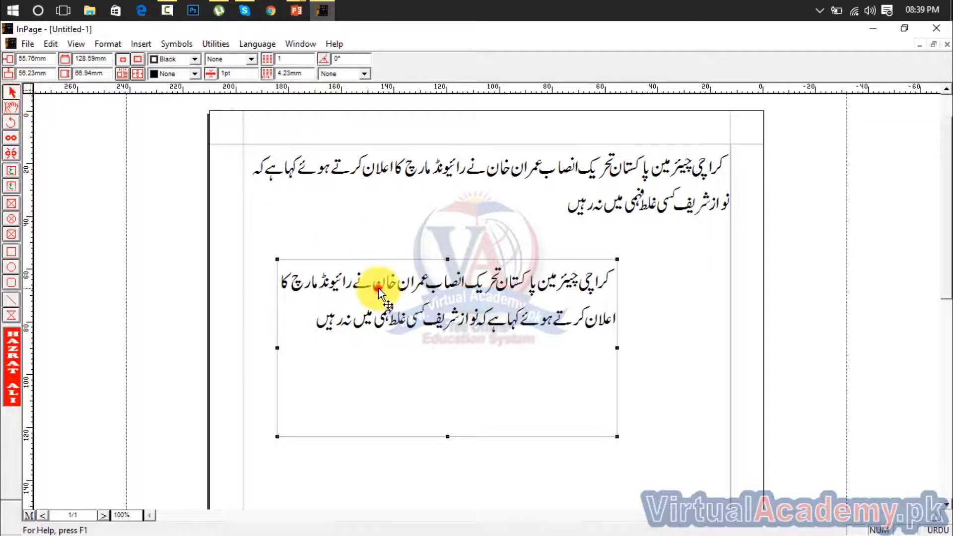
mouse_move(382, 289)
left_mouse_down()
mouse_move(494, 312)
mouse_move(390, 294)
mouse_move(393, 276)
left_mouse_up()
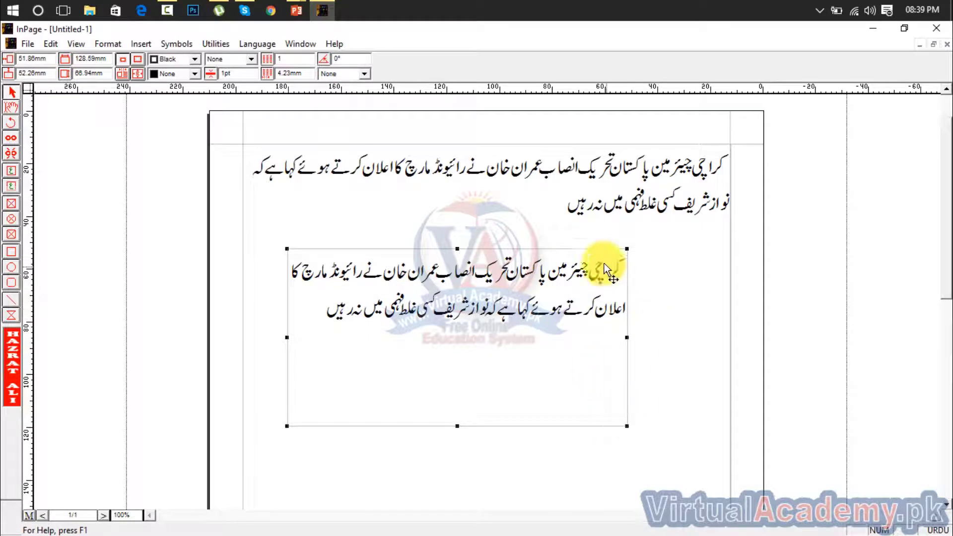
Paste the copied Urdu text two more times at the end of the text box's content so that it overflows
left_click(12, 108)
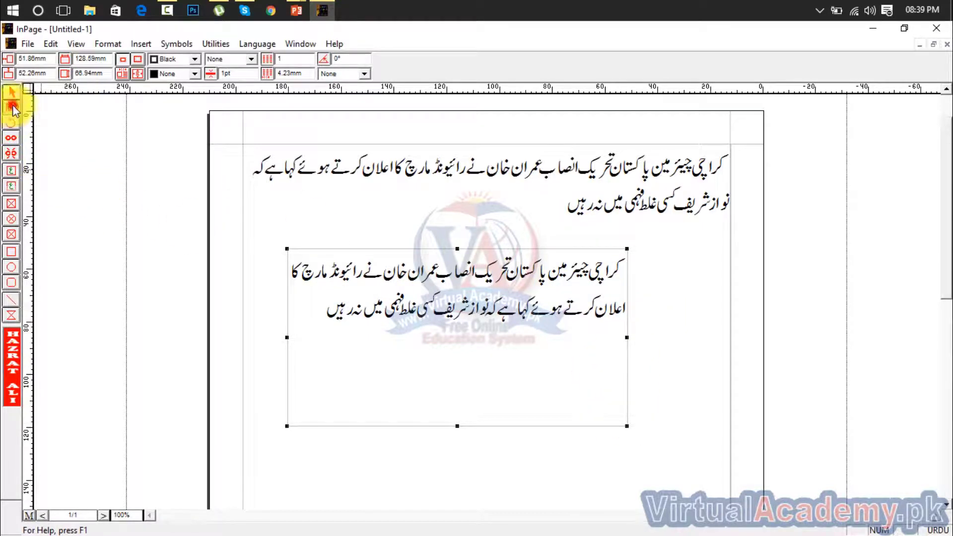
left_click(321, 312)
left_click_drag(321, 311, 647, 276)
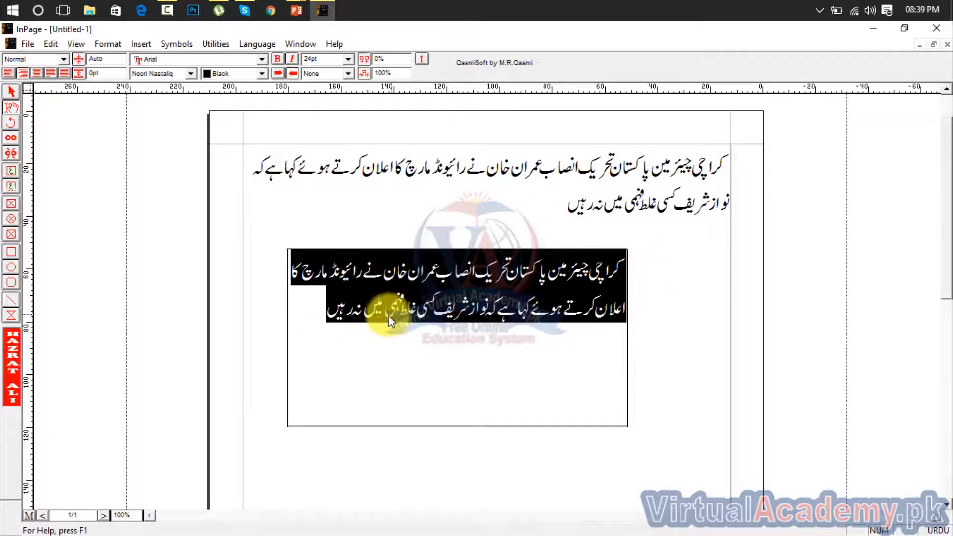
left_click(320, 311)
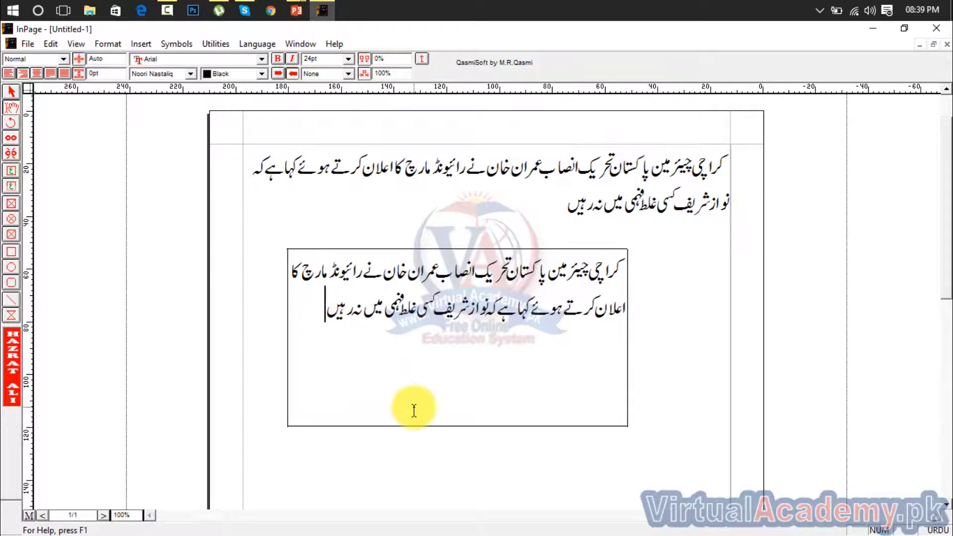
key("ctrl+v")
key("ctrl+v")
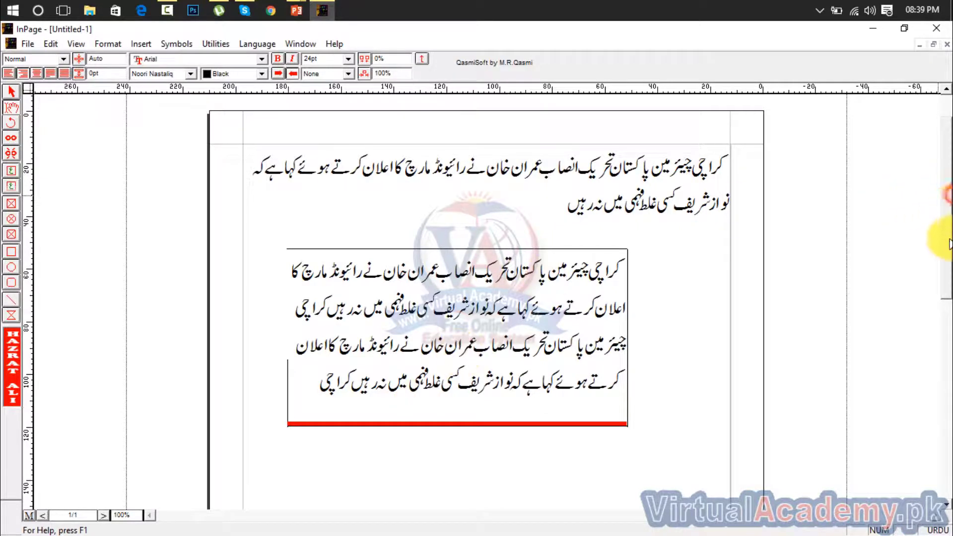
Examine the red overflow line along the lower edge of the text box
scroll(942, 270, "down", 2)
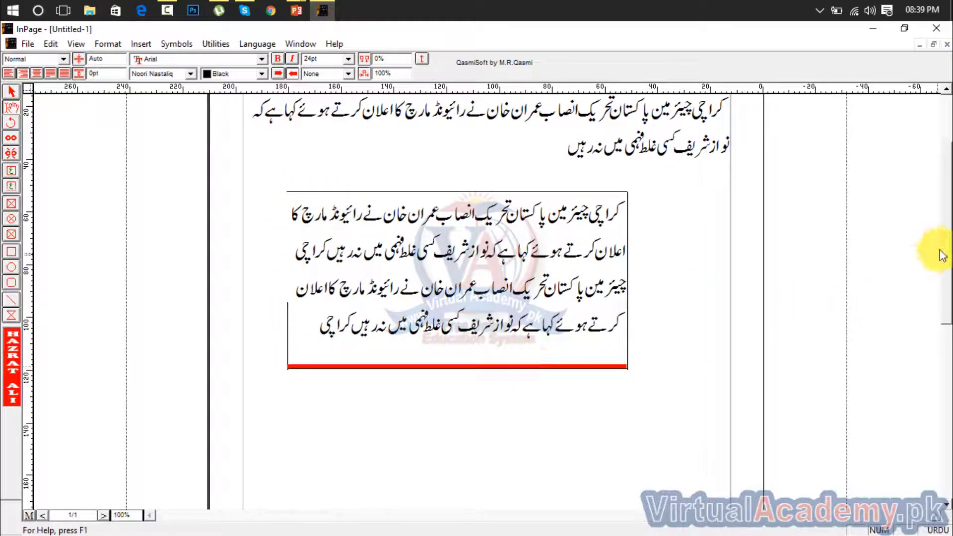
left_click_drag(947, 253, 949, 278)
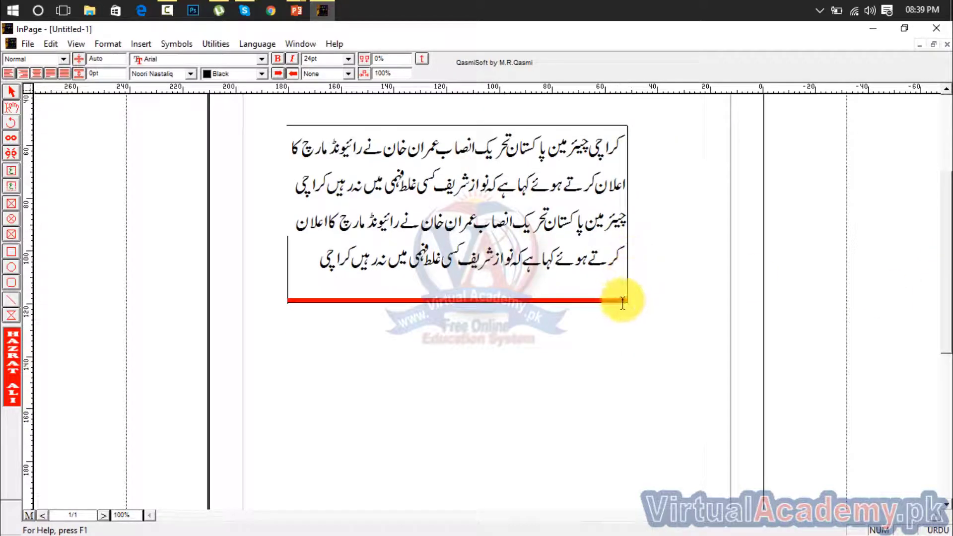
left_click_drag(616, 302, 397, 299)
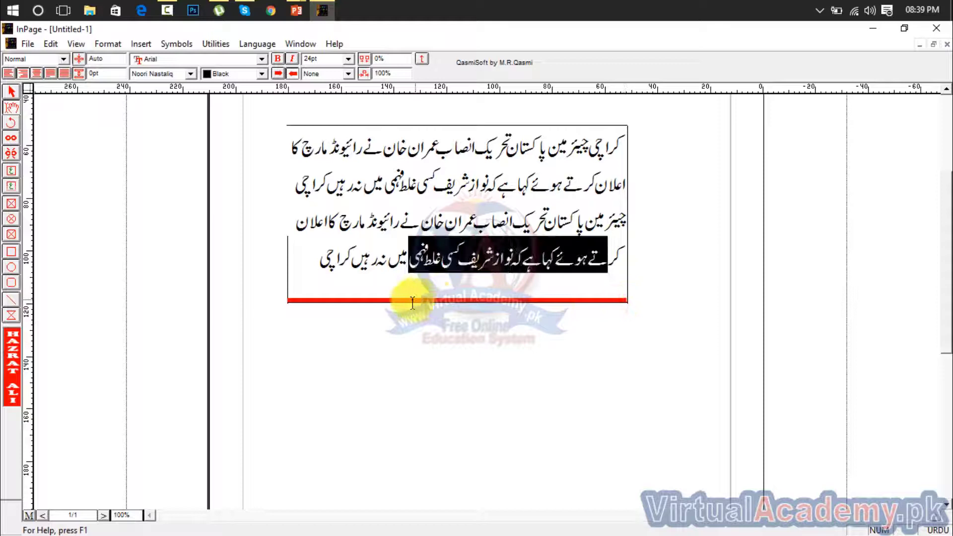
left_click(418, 363)
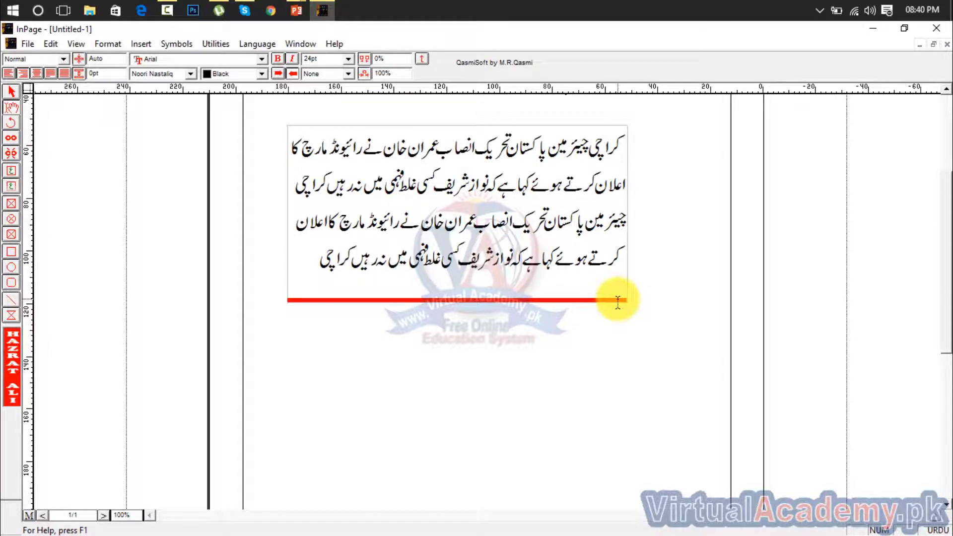
Draw a second text box about 130 mm by 60 mm below the overflowing one and move it slightly lower
left_click_drag(949, 236, 949, 268)
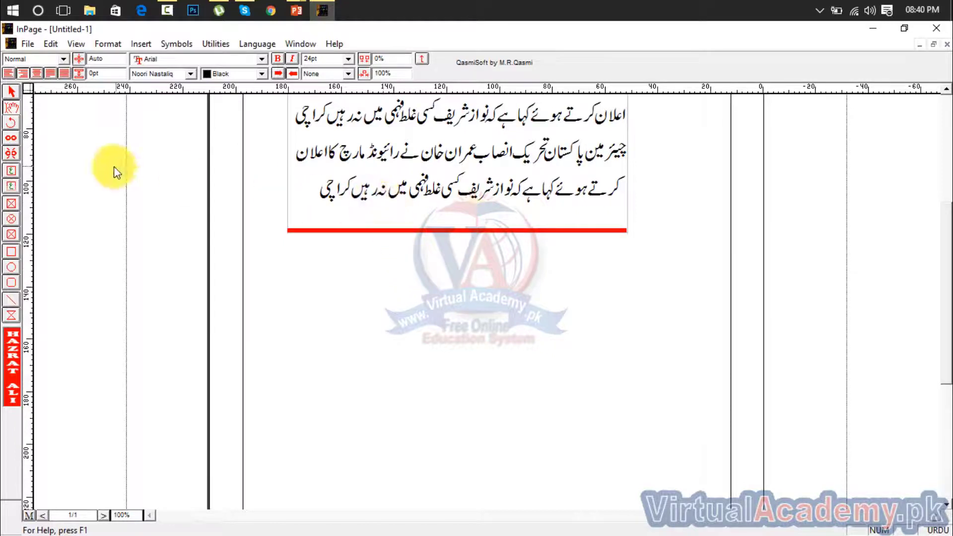
left_click(11, 171)
left_click_drag(287, 231, 628, 391)
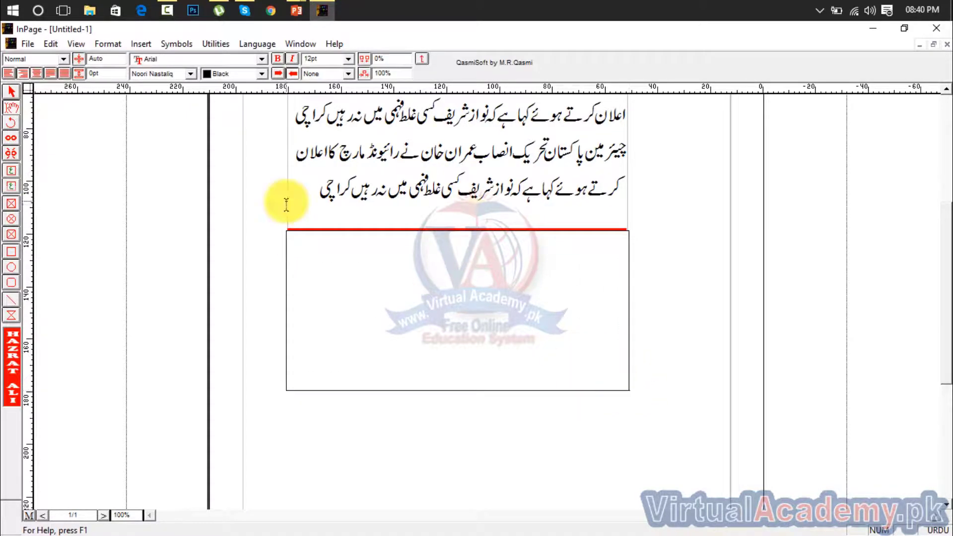
left_click(10, 92)
left_click_drag(424, 327, 425, 366)
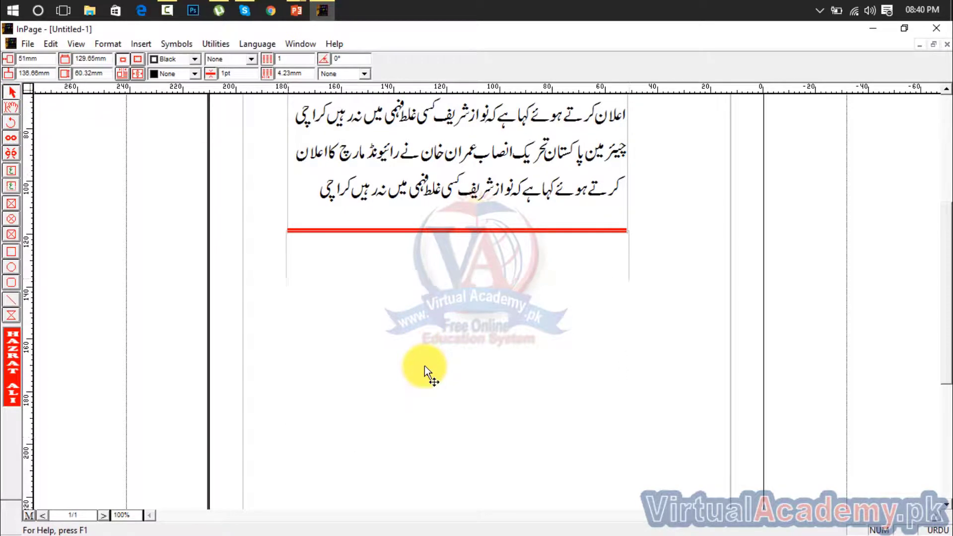
Link the overflowing text box to the empty box below it so the excess text flows into that box
left_click(658, 300)
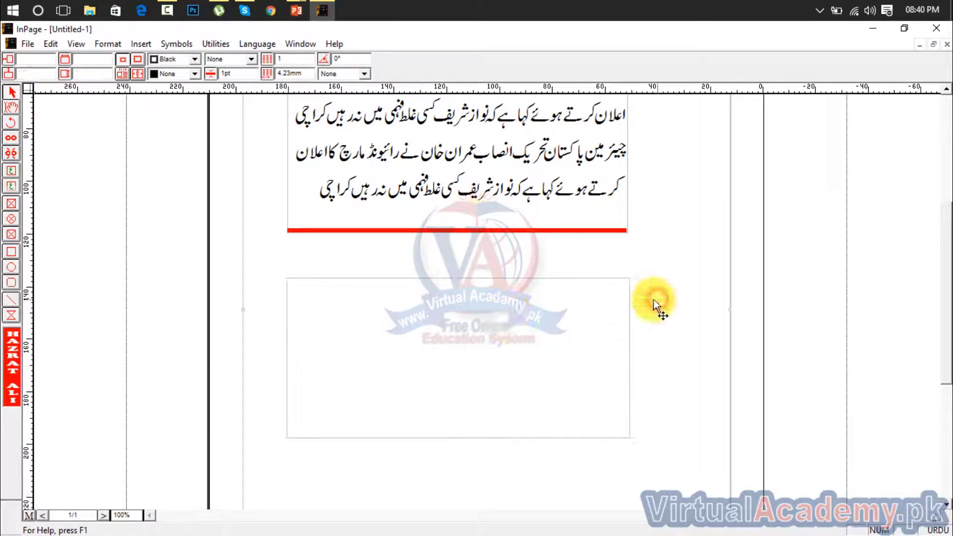
left_click(368, 338)
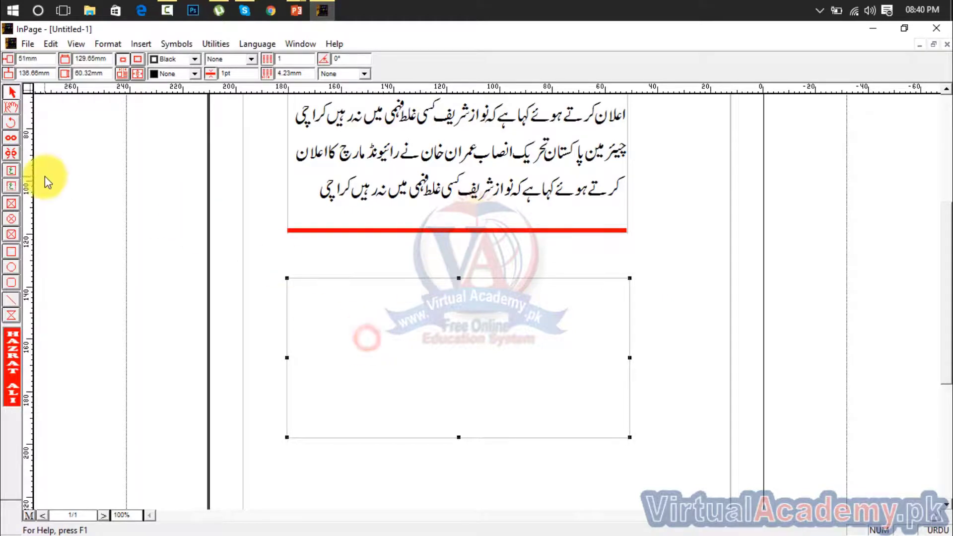
left_click(10, 139)
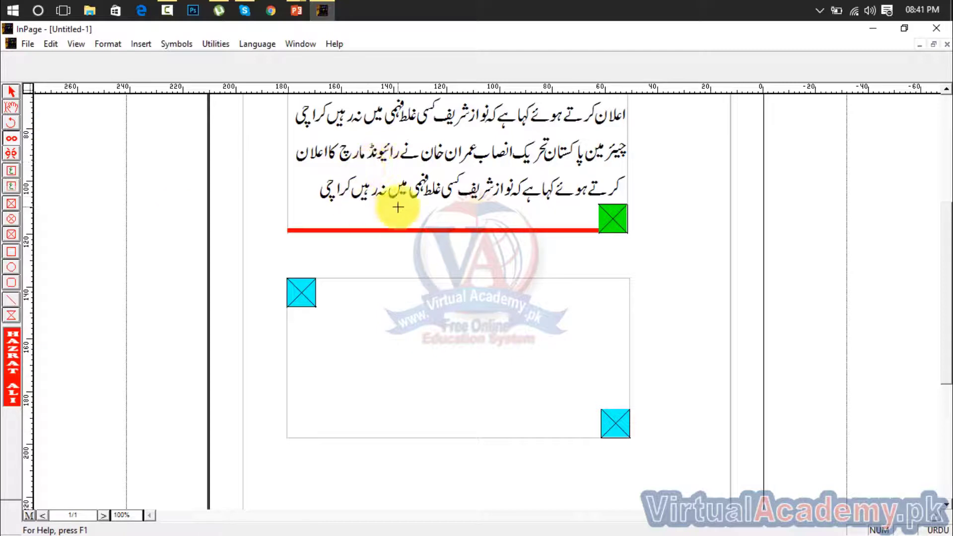
left_click(13, 138)
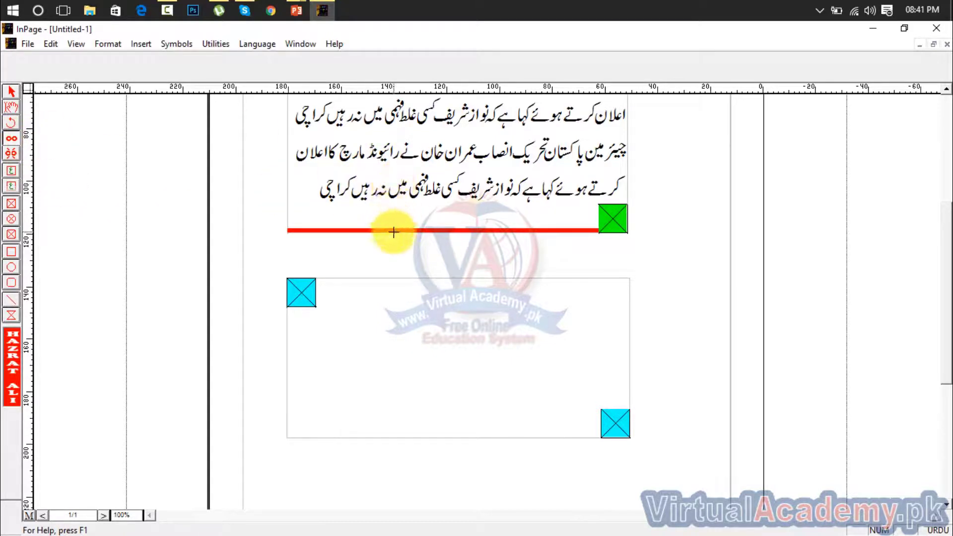
left_click(412, 341)
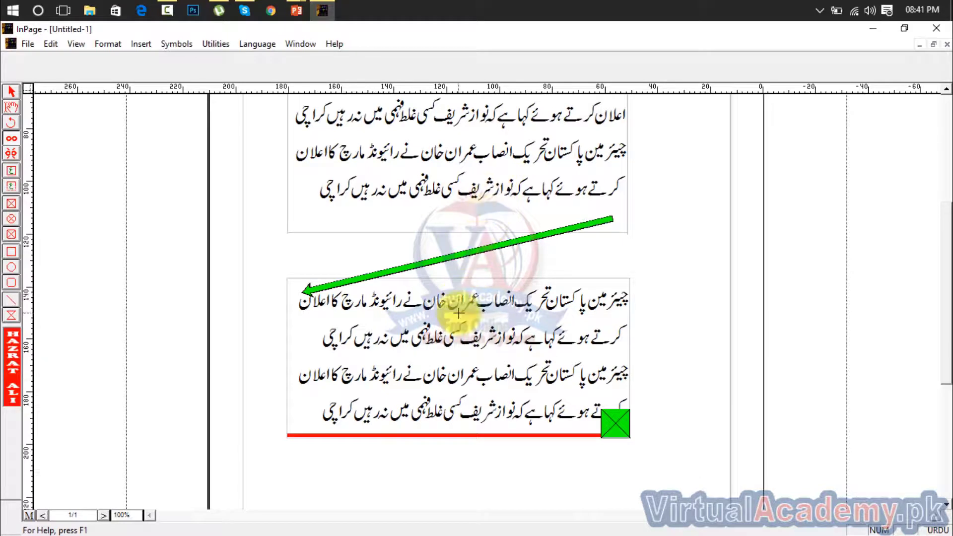
Draw a third text box about 130 mm by 60 mm below the second one
left_click_drag(949, 256, 949, 325)
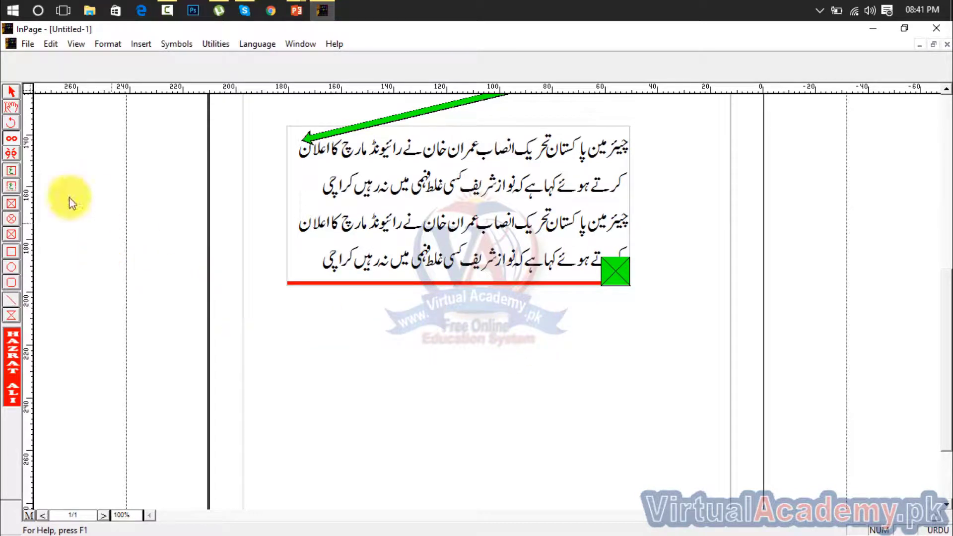
left_click(11, 170)
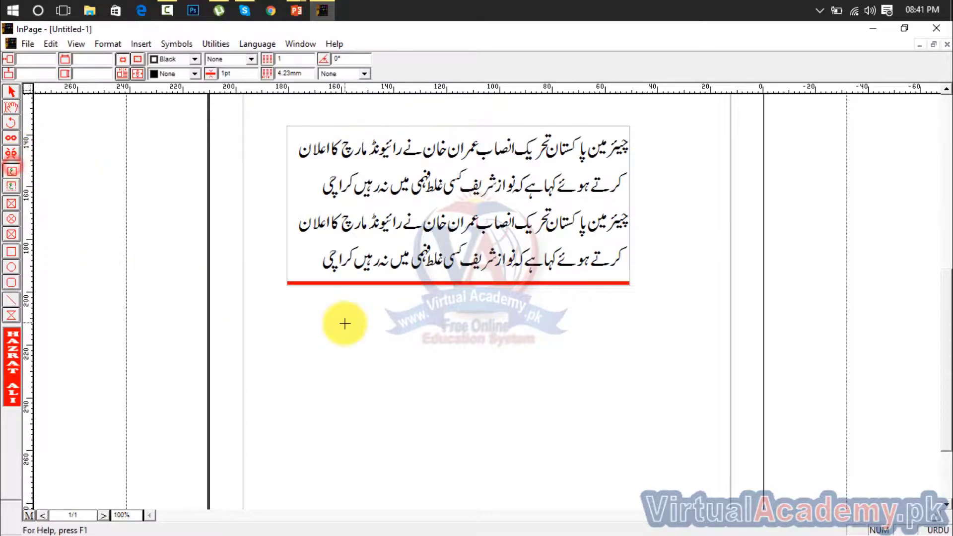
left_click_drag(292, 316, 639, 477)
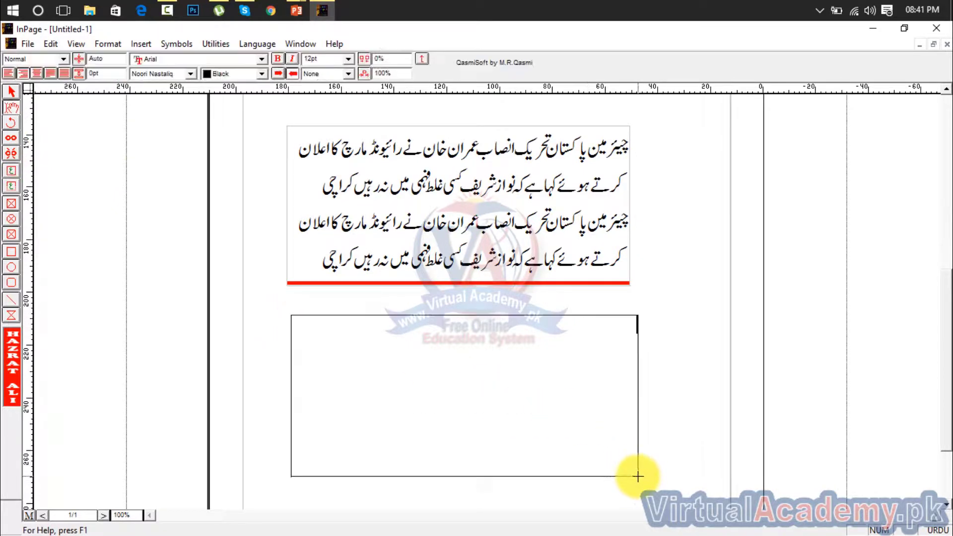
Link the second text box to the empty third box so the remaining text continues there
left_click(10, 138)
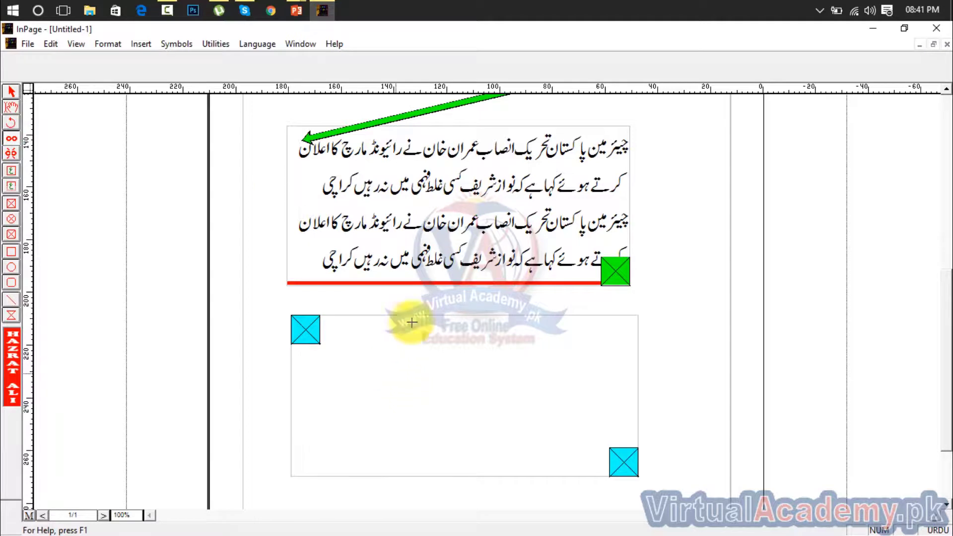
left_click(438, 199)
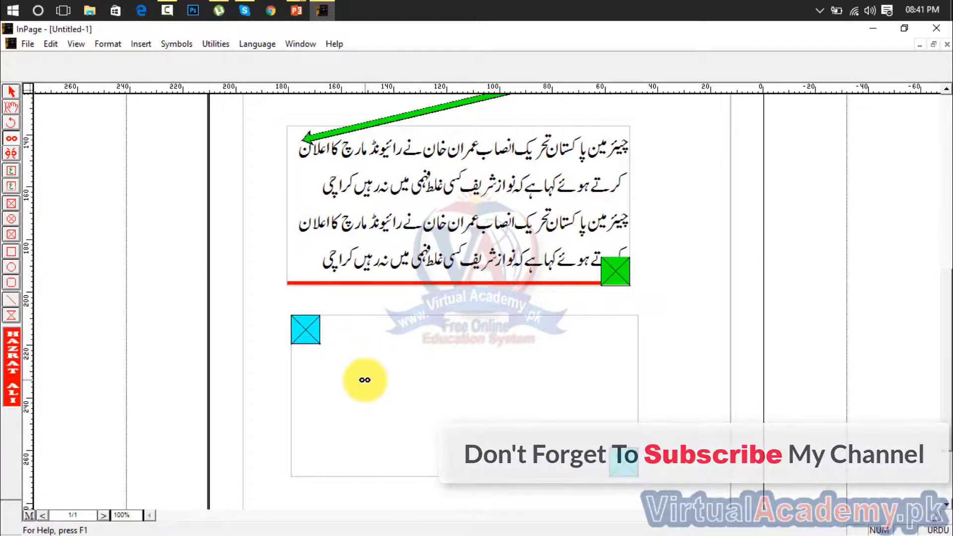
left_click(380, 391)
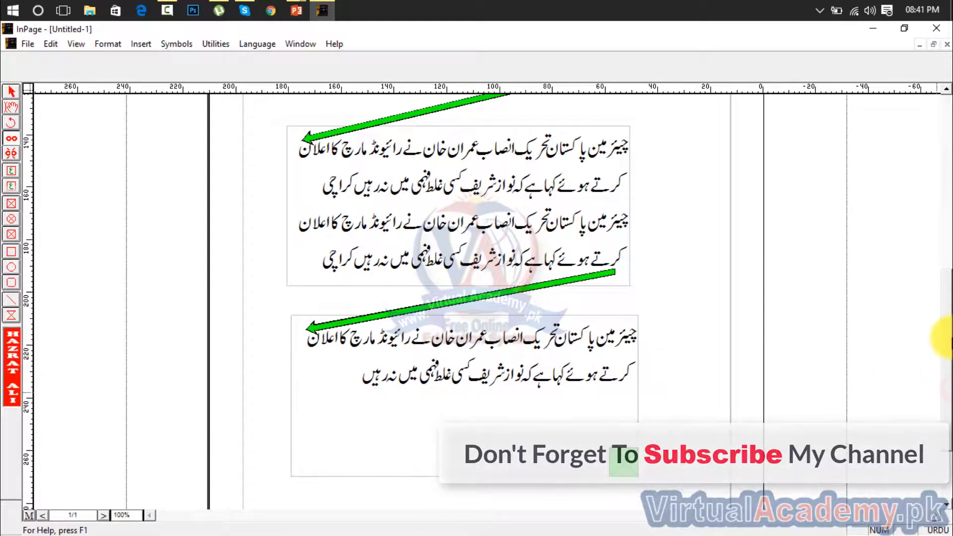
left_click_drag(949, 336, 948, 214)
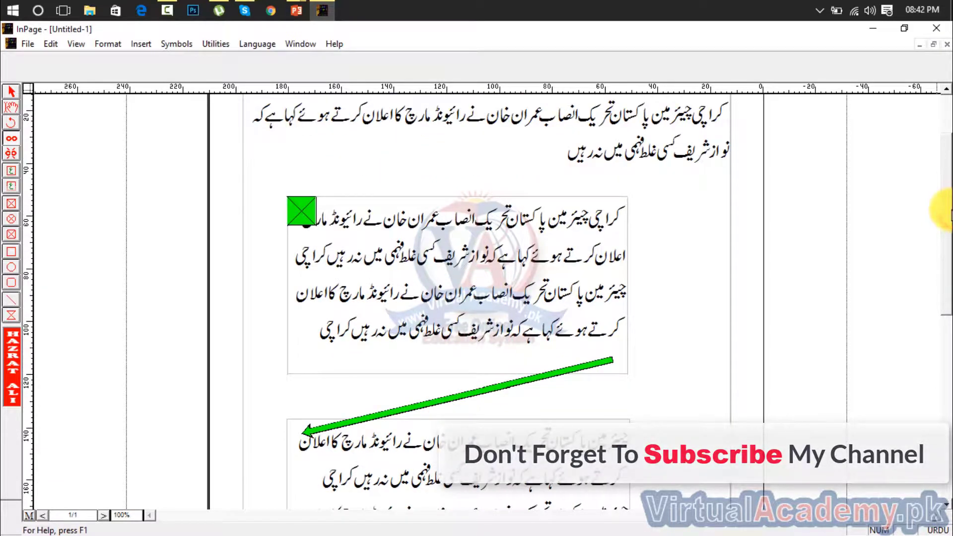